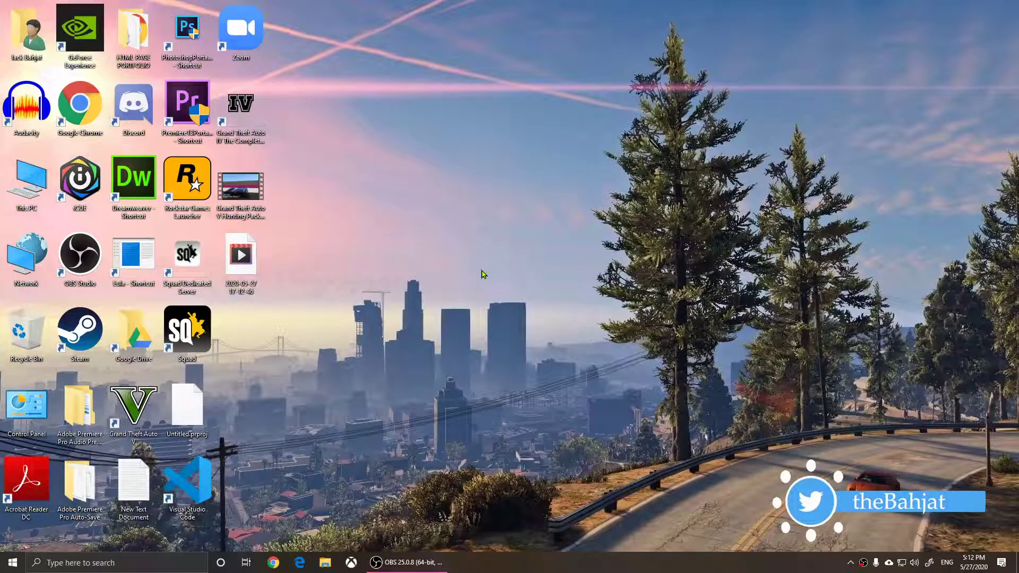
- Bring up the Start menu to search for the Documents folder
left_click(12, 563)
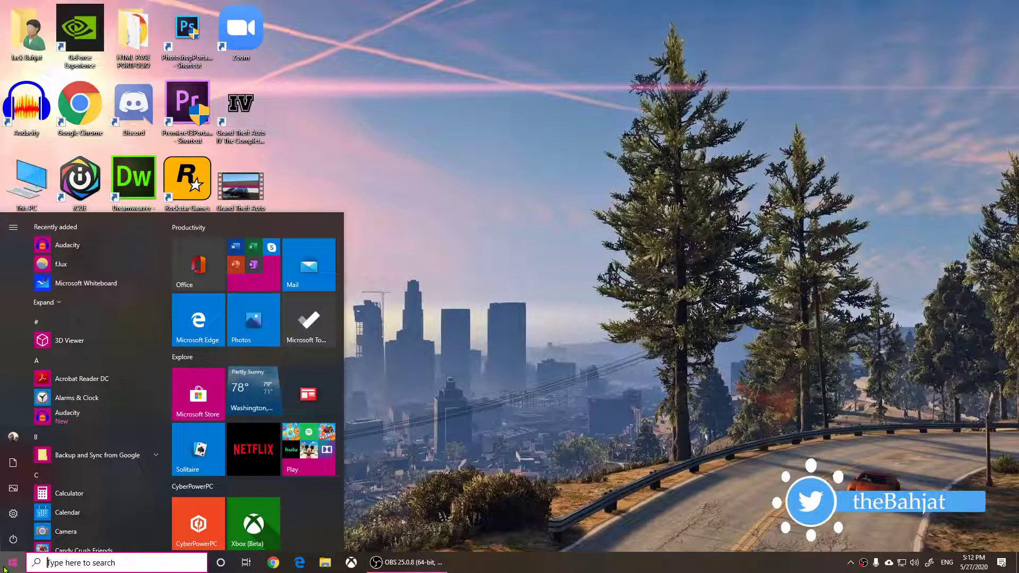
type("do")
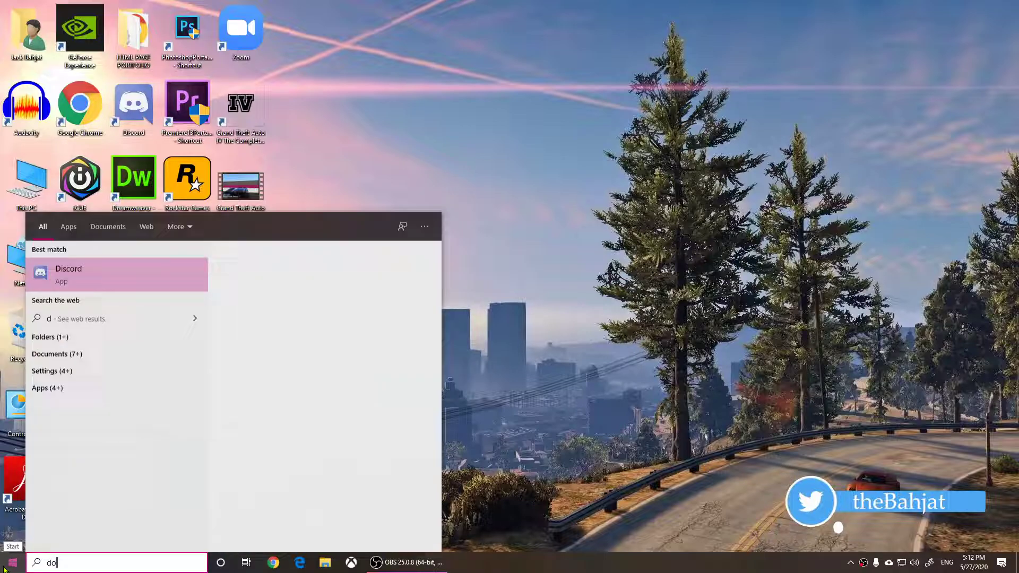
type("cuments")
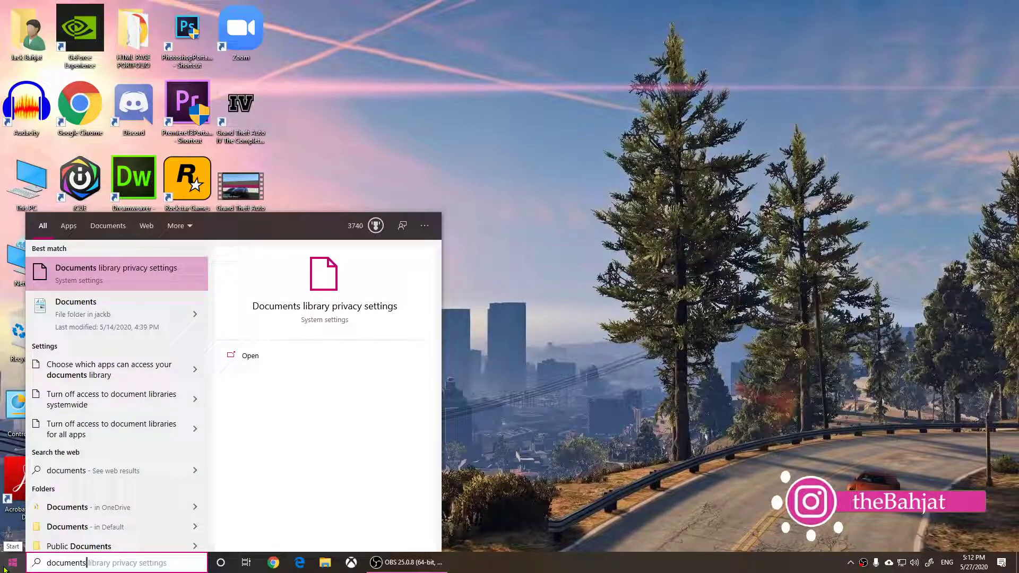
- Go into Documents\Rockstar Games and select the Social Club folder
left_click(97, 307)
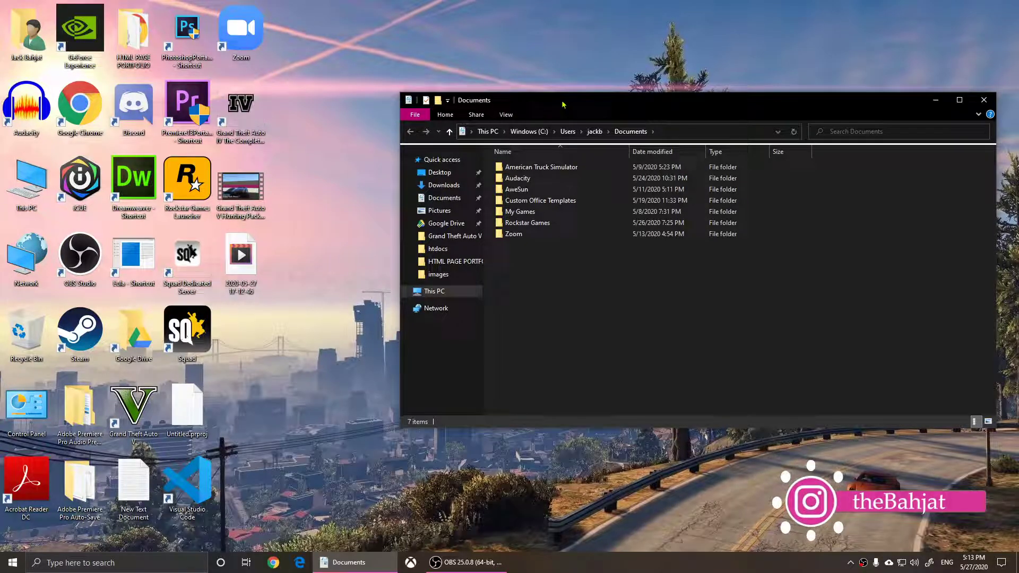
left_click_drag(563, 106, 481, 114)
left_click(463, 232)
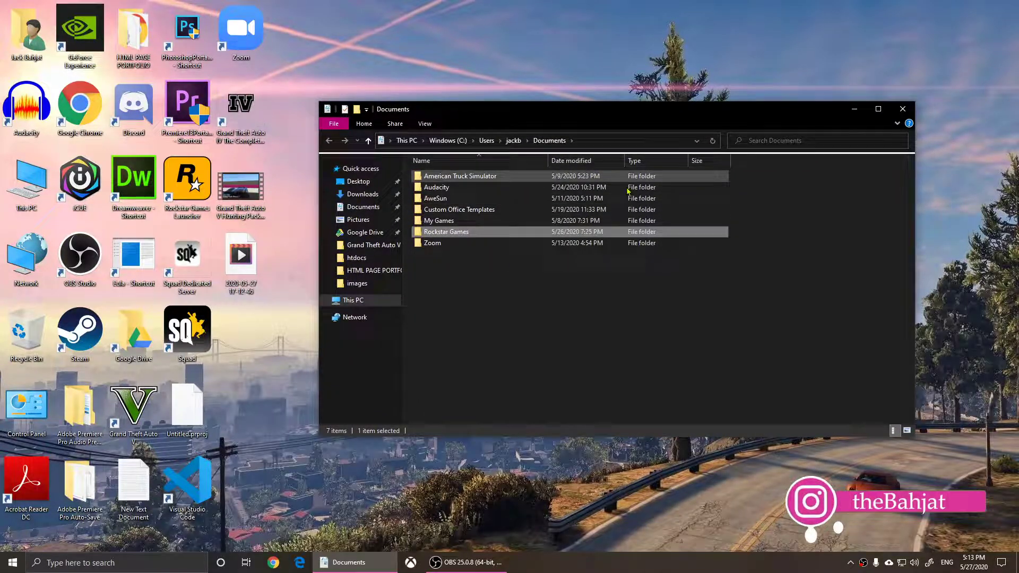
double_click(470, 232)
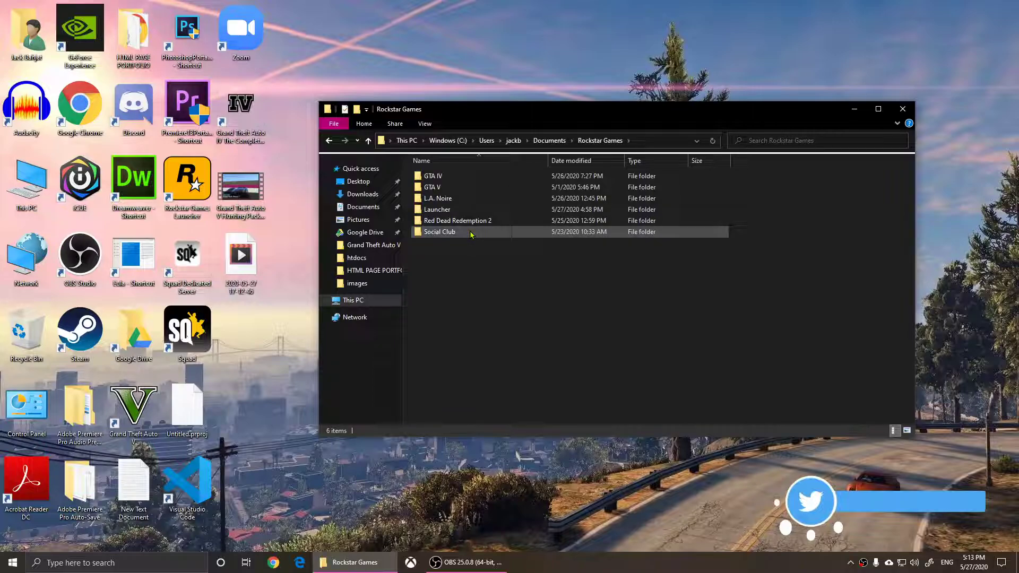
left_click(441, 235)
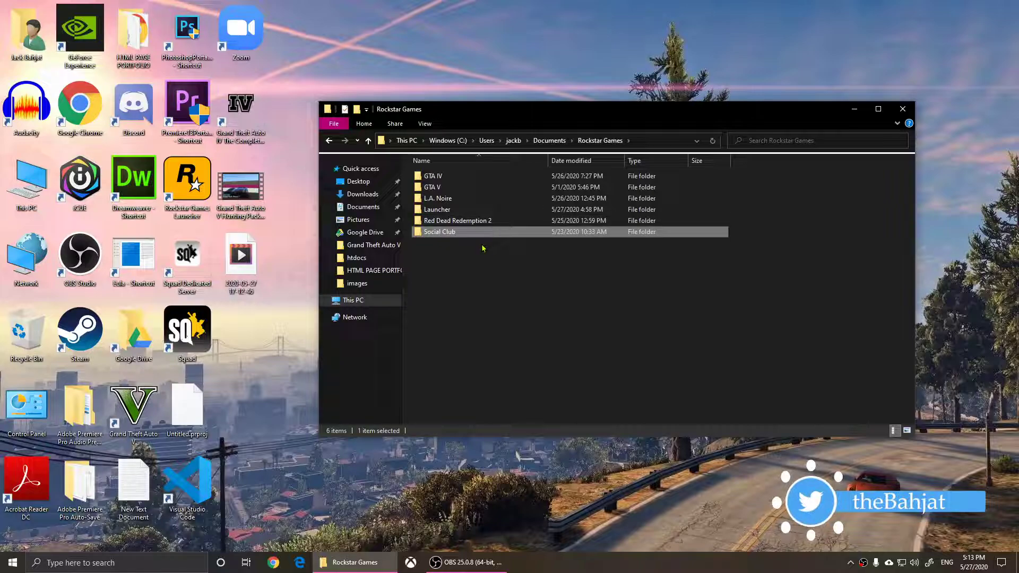
- Delete the Social Club folder, hitting a 'Folder In Use' warning
right_click(440, 233)
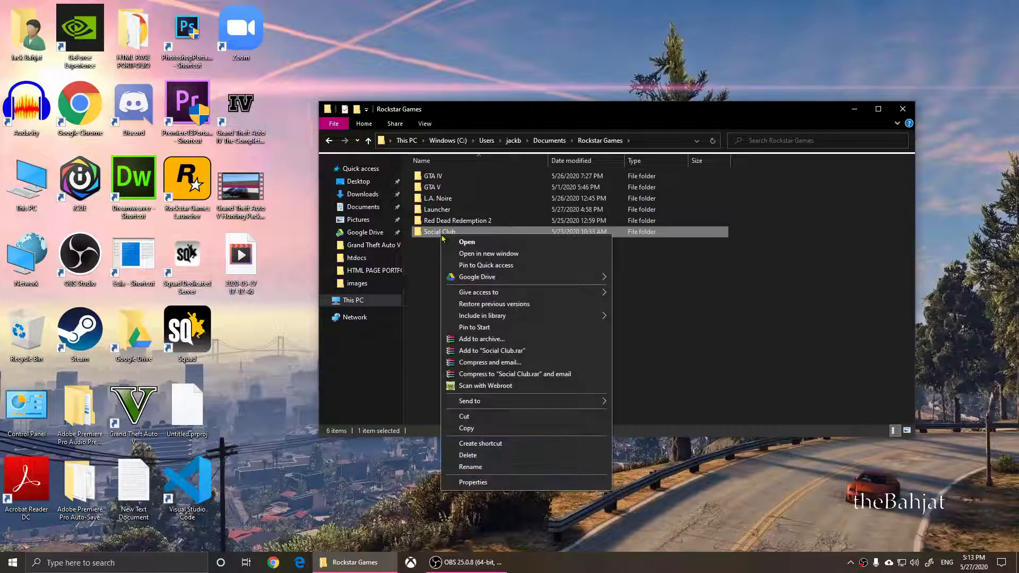
left_click(477, 457)
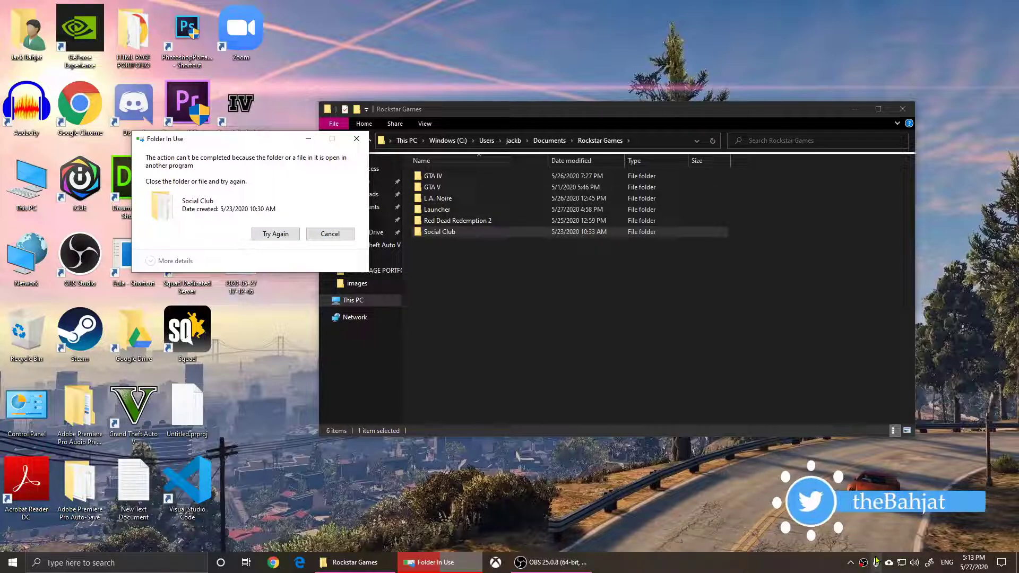
- Exit the background Rockstar app from the system tray and return to the Folder In Use warning
left_click(851, 563)
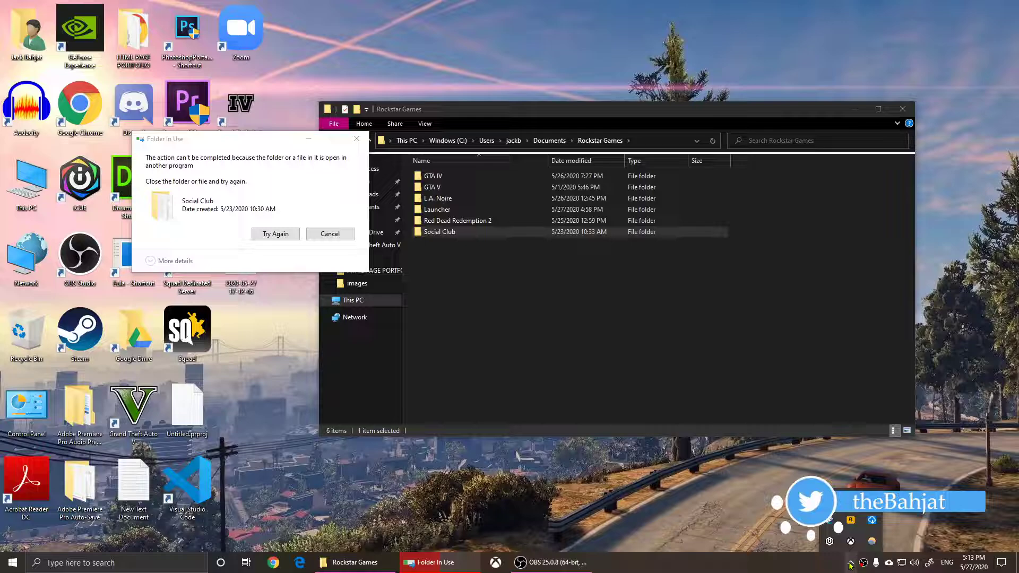
right_click(872, 519)
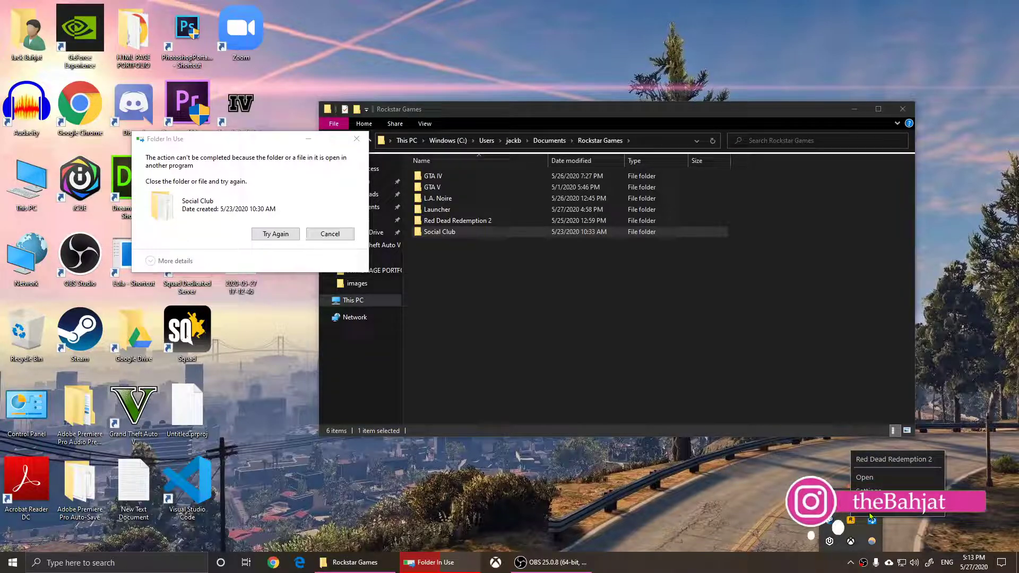
left_click(872, 506)
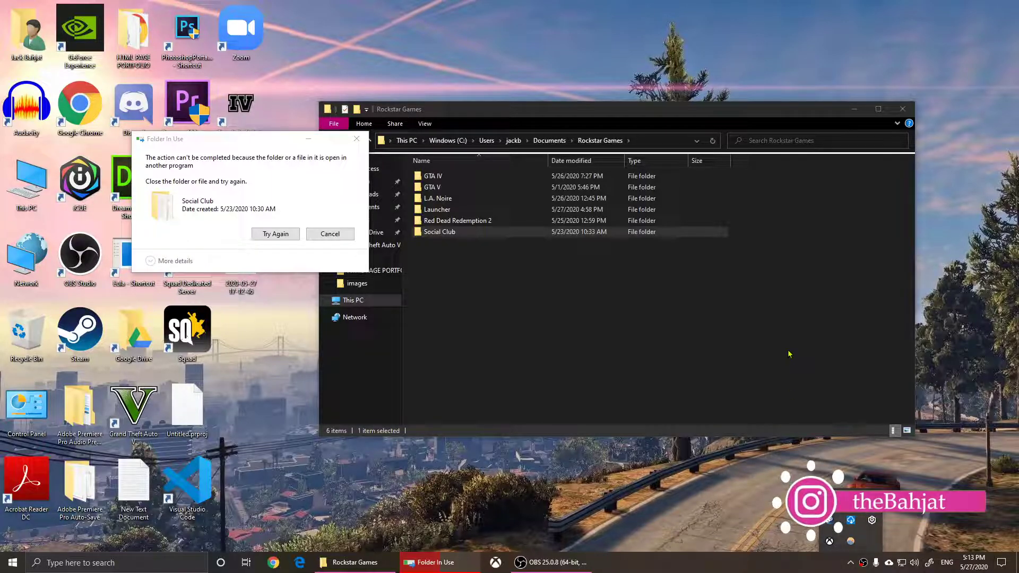
left_click(631, 381)
left_click(268, 234)
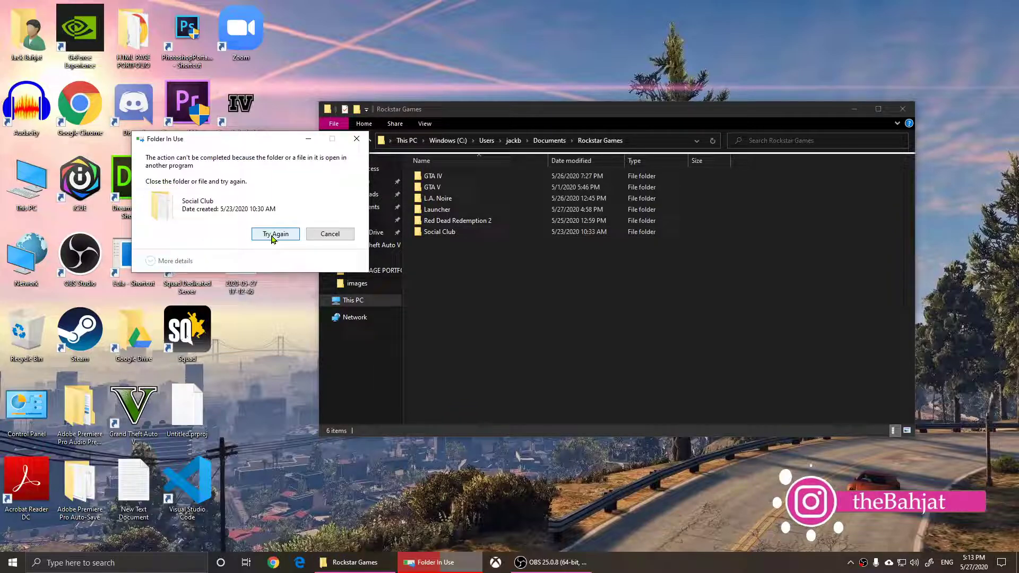
- Retry the deletion so Social Club is recycled, then close the Rockstar Games window
left_click(273, 235)
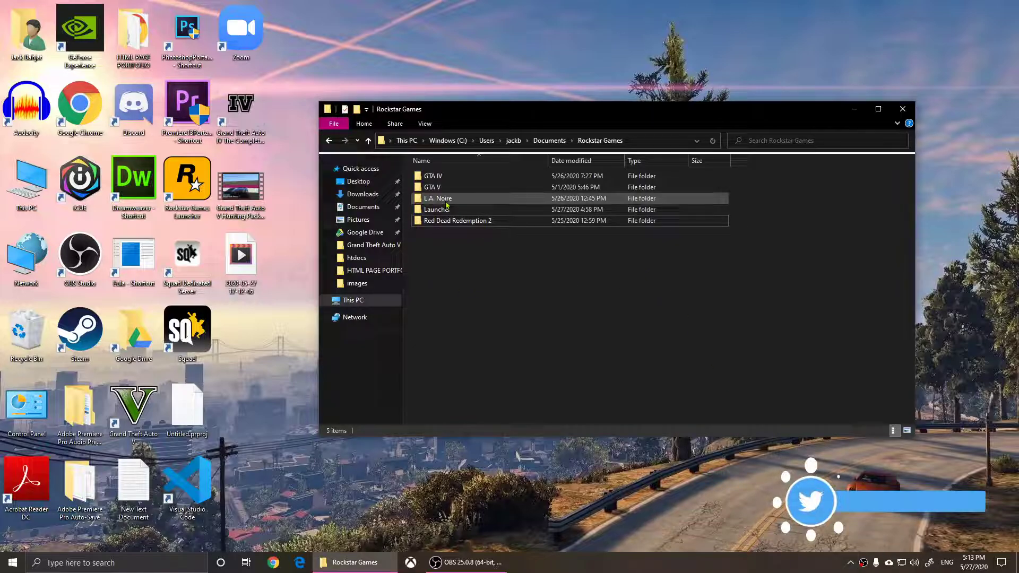
left_click(902, 108)
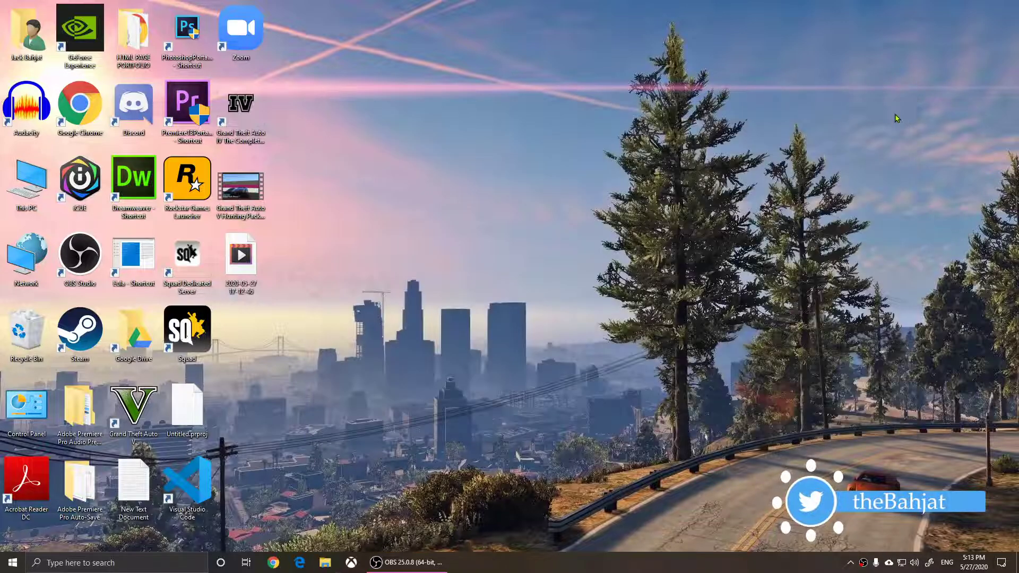
- Launch Rockstar Games Launcher and tick Remember me and Auto sign in
double_click(199, 182)
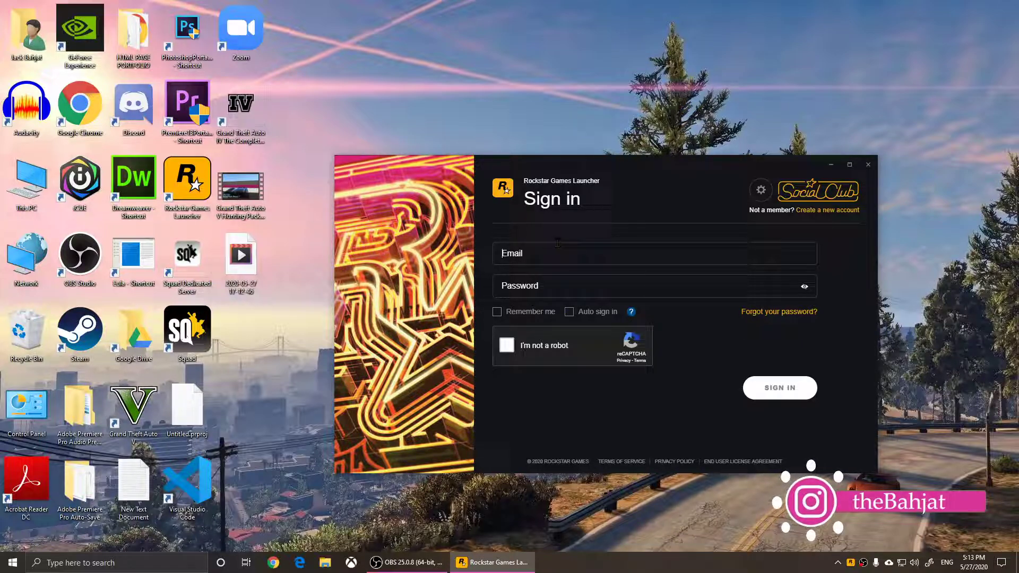
left_click(516, 311)
left_click(579, 314)
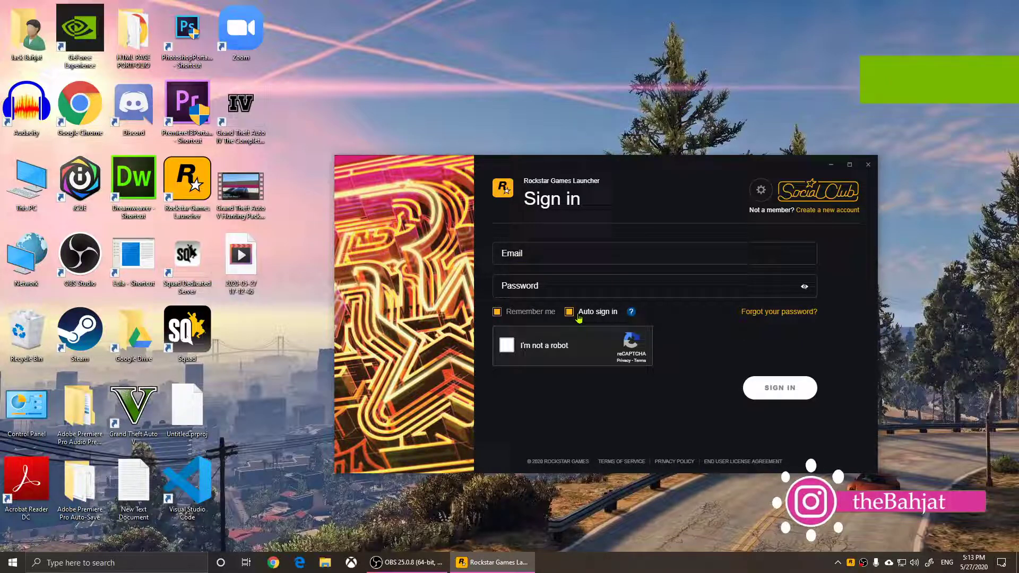